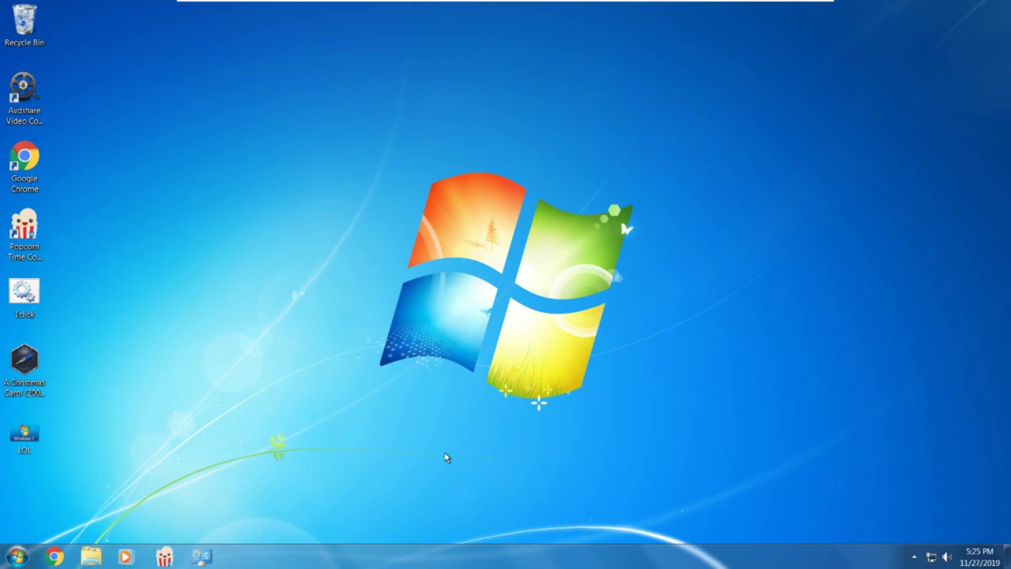
# Trigger the High Contrast prompt with Left Alt+Left Shift+Print Screen and reposition it.
pyautogui.hotkey('alt', 'shift')
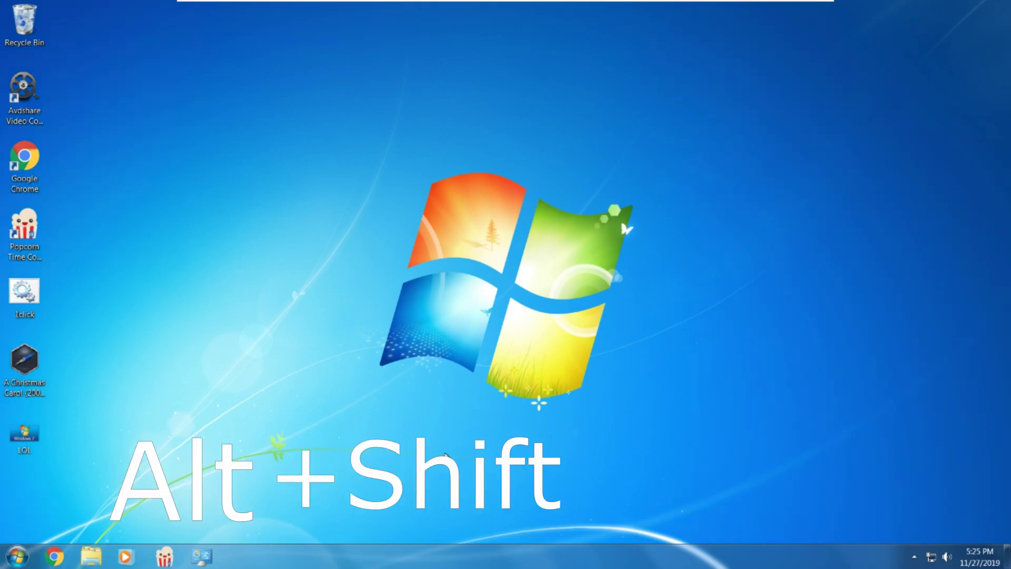
pyautogui.press('alt+shift+Print')
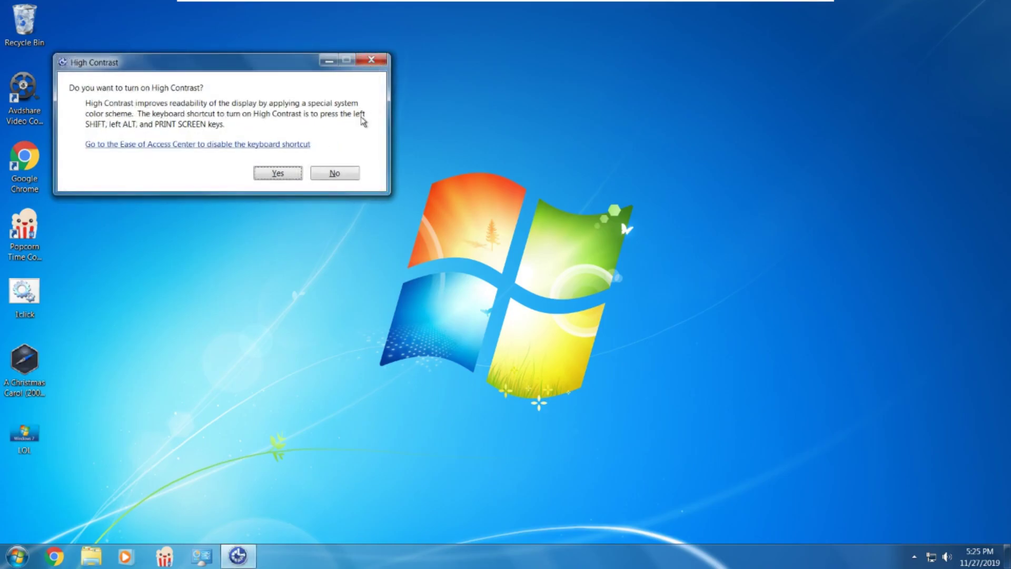
pyautogui.moveTo(247, 66)
pyautogui.mouseDown()
pyautogui.moveTo(431, 124)
pyautogui.moveTo(393, 119)
pyautogui.mouseUp()
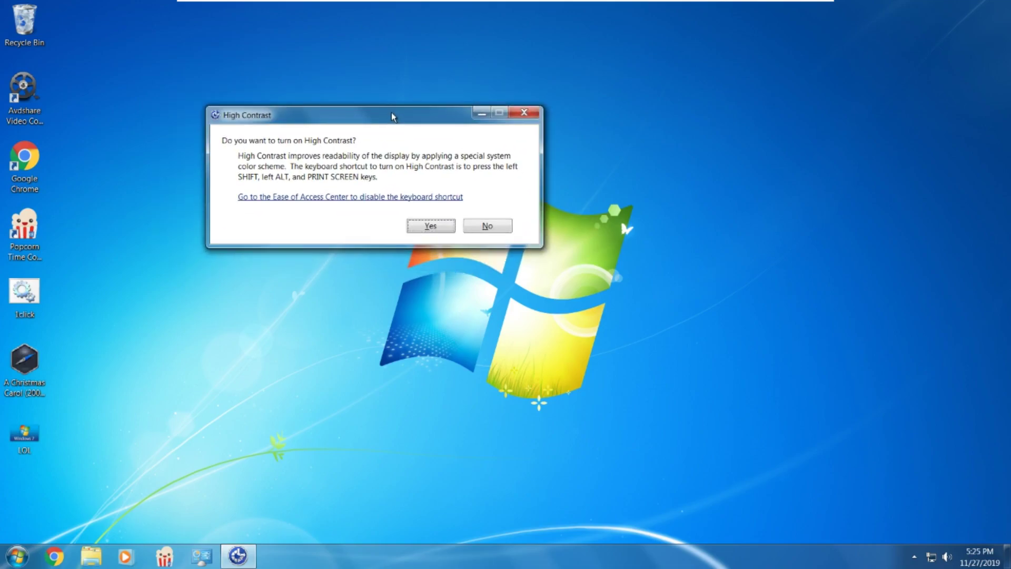
pyautogui.moveTo(394, 118); pyautogui.dragTo(316, 62)
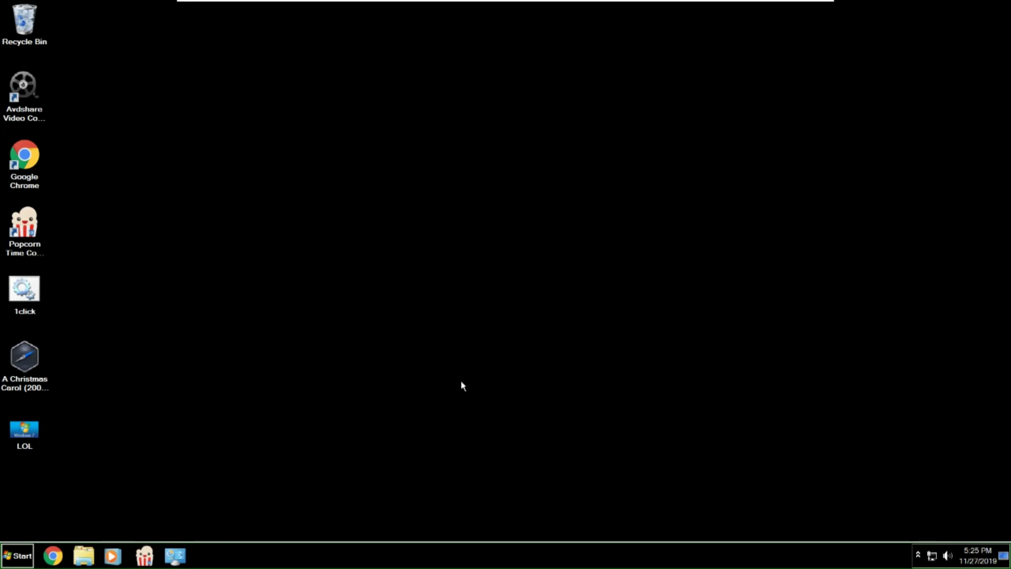
# Inspect the high-contrast Start menu and Libraries window, then close them.
pyautogui.click(17, 557)
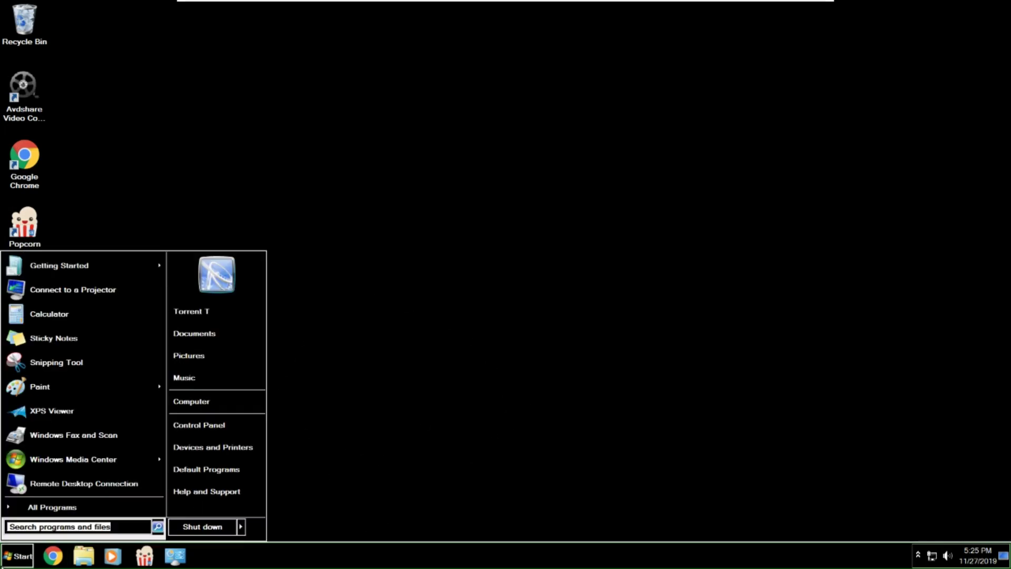
pyautogui.click(18, 556)
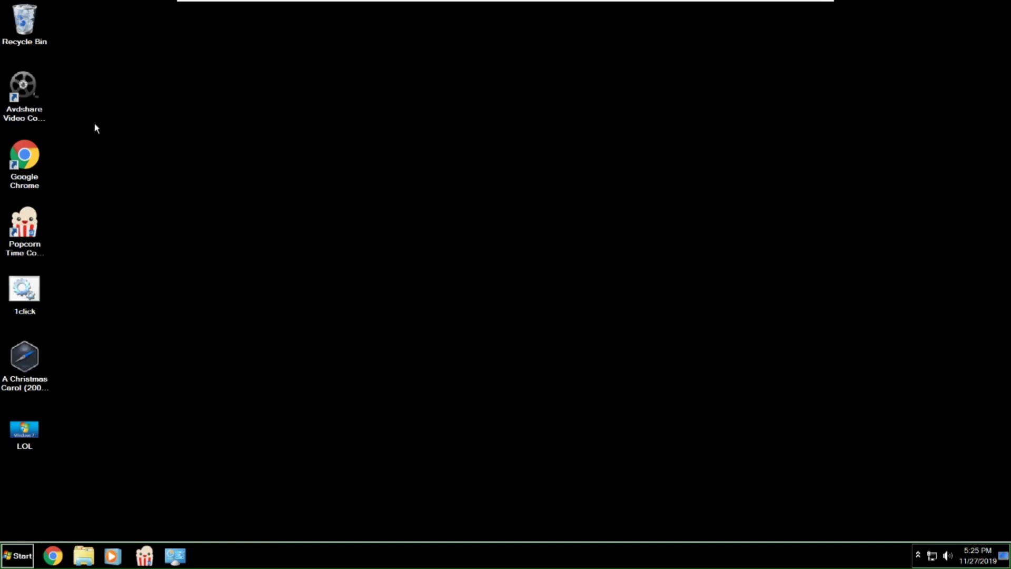
pyautogui.moveTo(94, 122); pyautogui.dragTo(351, 333)
pyautogui.click(83, 556)
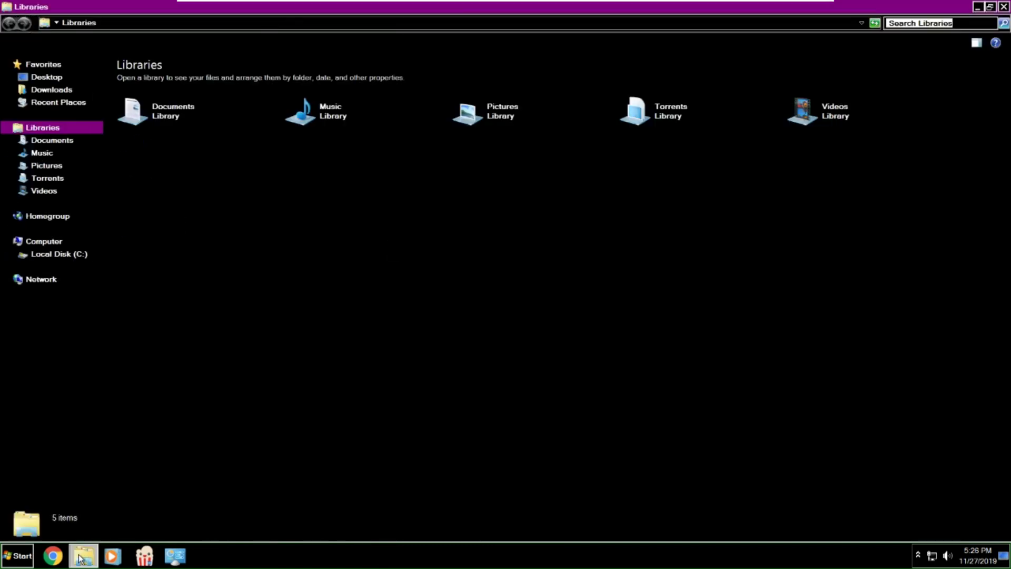
pyautogui.click(1003, 8)
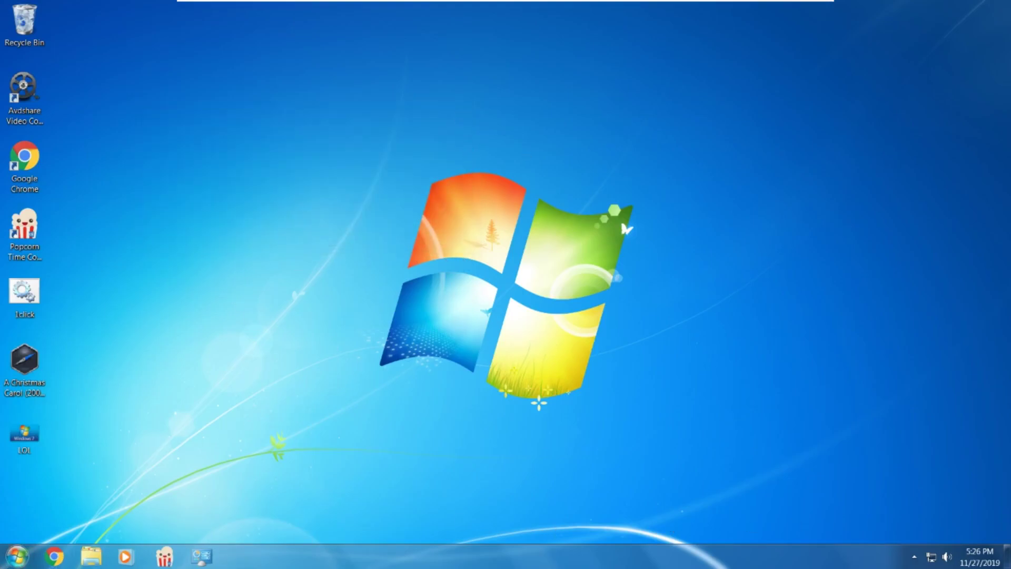
pyautogui.click(16, 557)
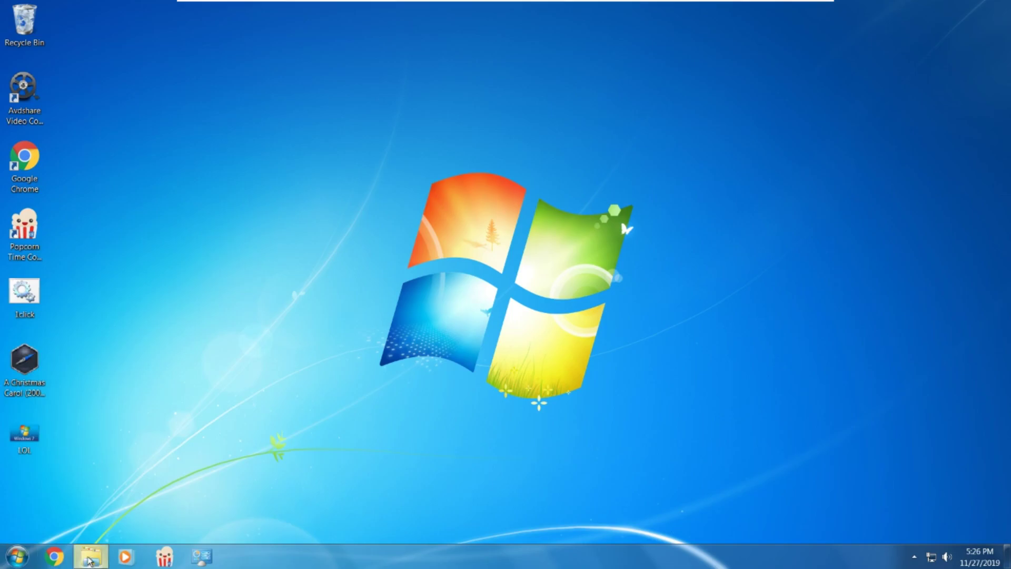
pyautogui.click(91, 558)
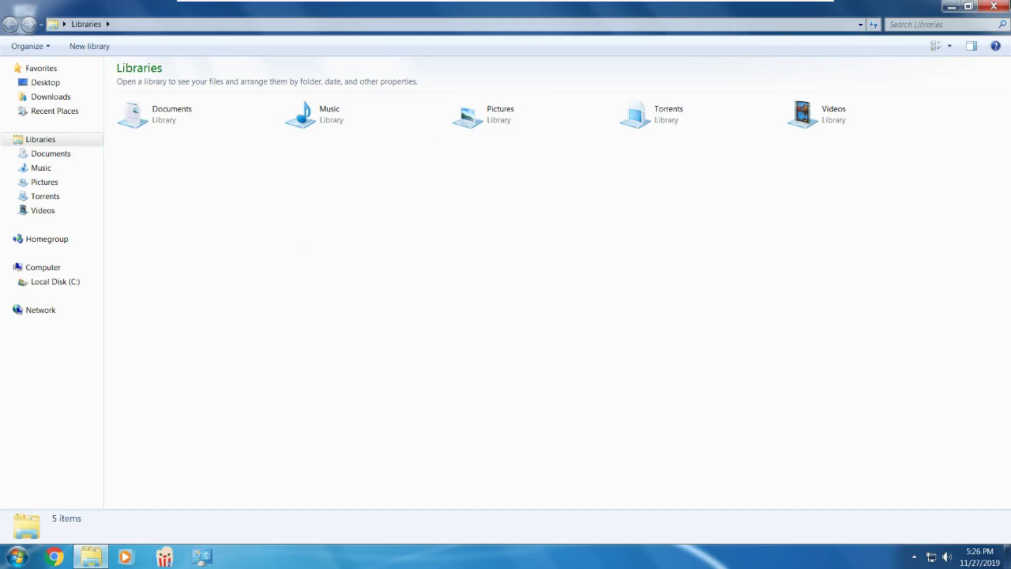
pyautogui.click(994, 6)
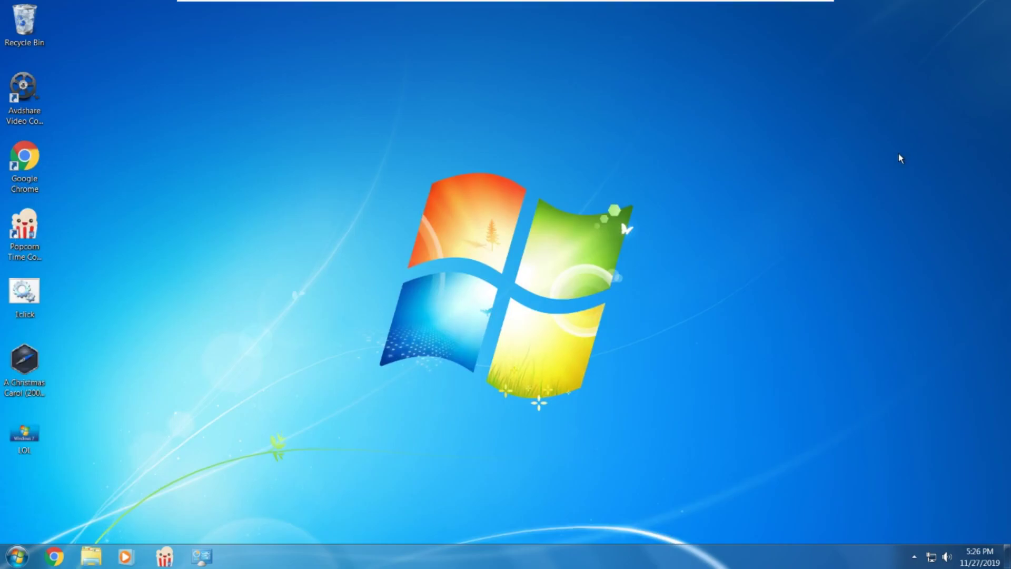
# Open Personalization via the Start menu's 'Change window colors and metrics' result and maximize it.
pyautogui.click(18, 557)
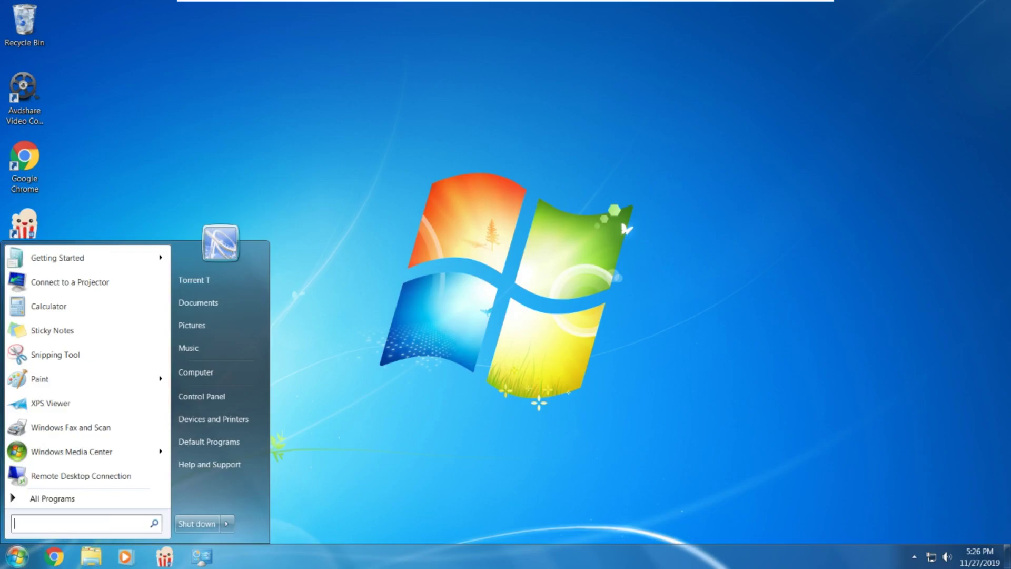
pyautogui.write('High co')
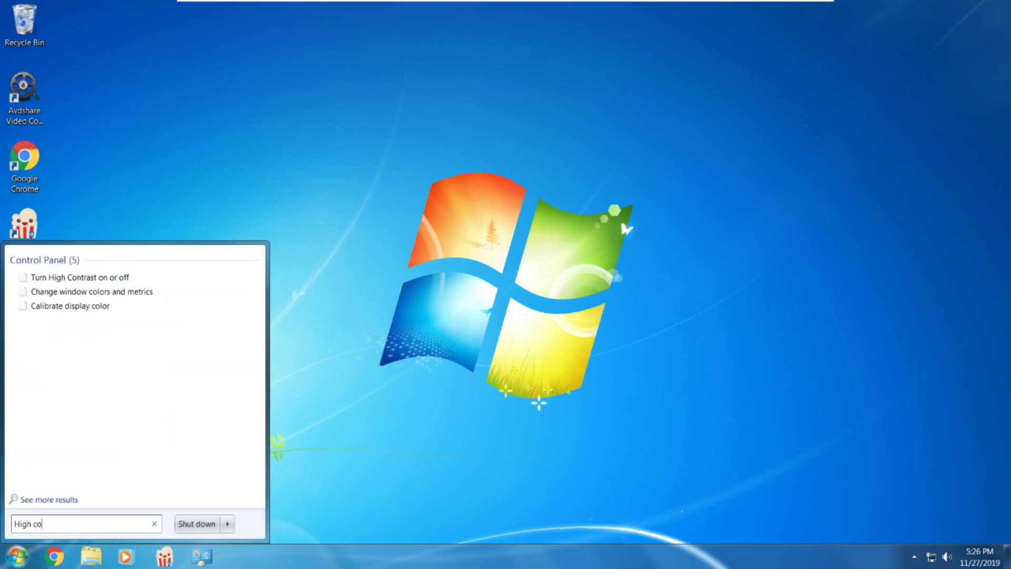
pyautogui.write('ntr')
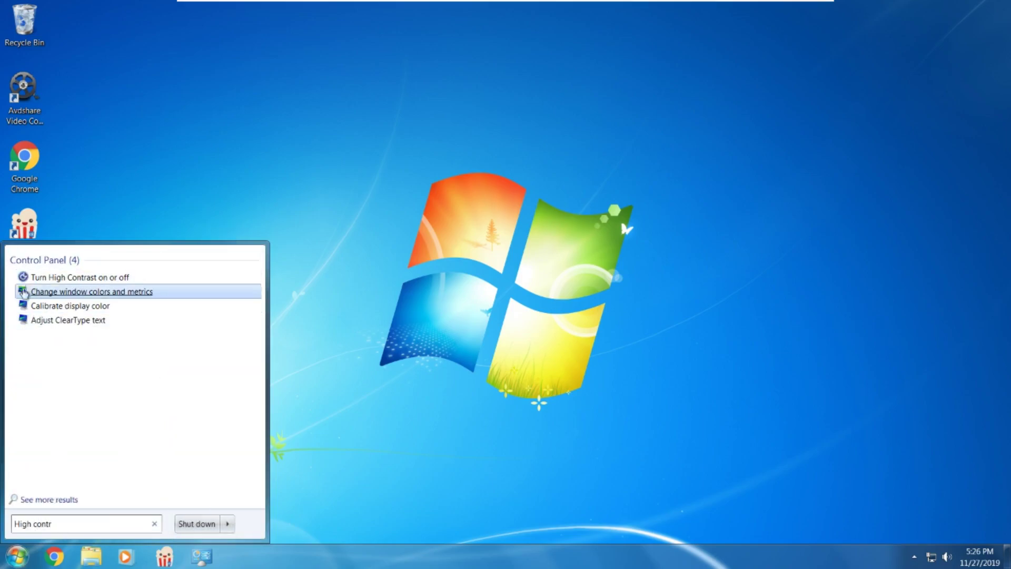
pyautogui.click(47, 275)
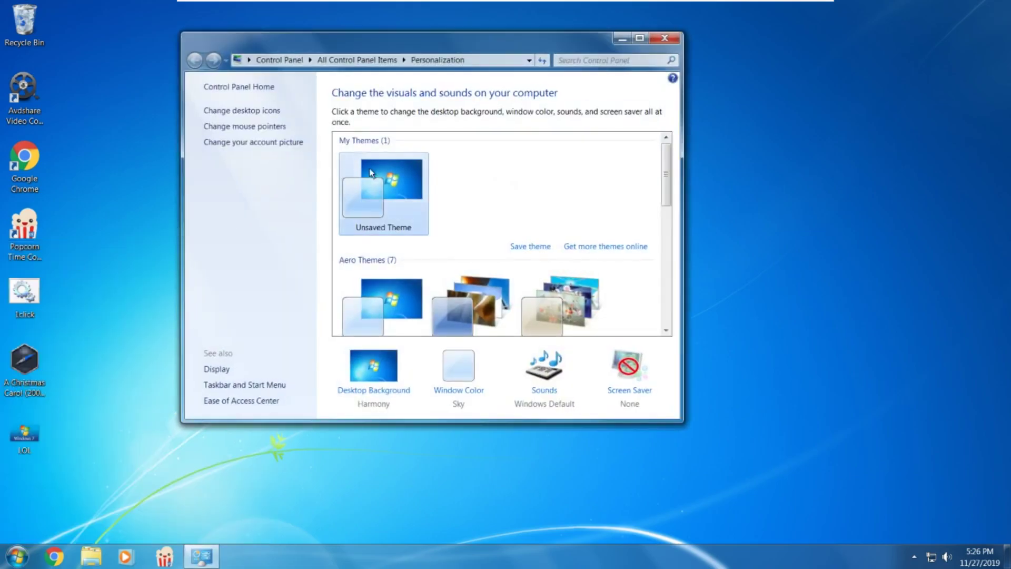
pyautogui.moveTo(411, 47)
pyautogui.mouseDown()
pyautogui.moveTo(457, 80)
pyautogui.moveTo(443, 64)
pyautogui.mouseUp()
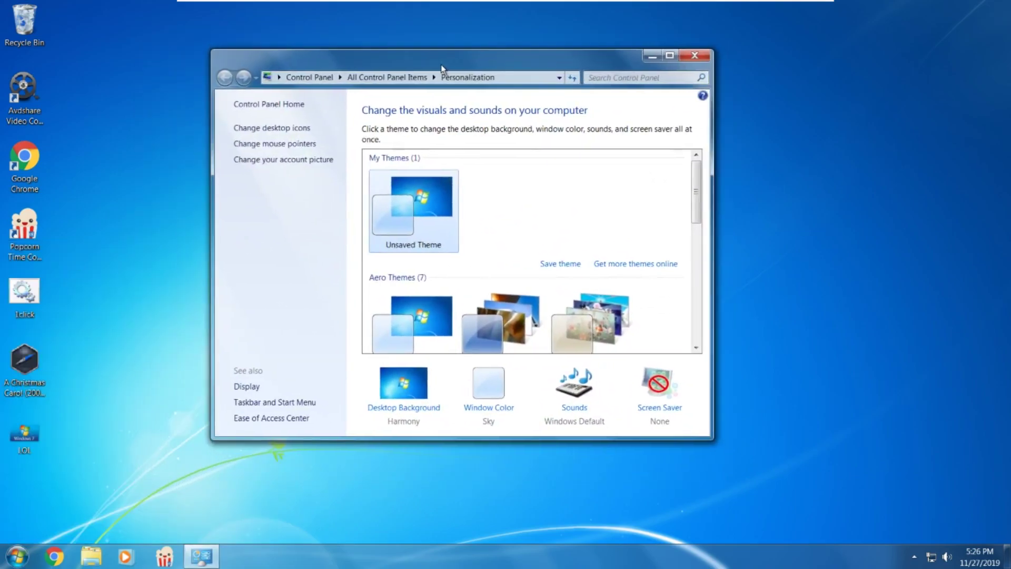
pyautogui.click(671, 56)
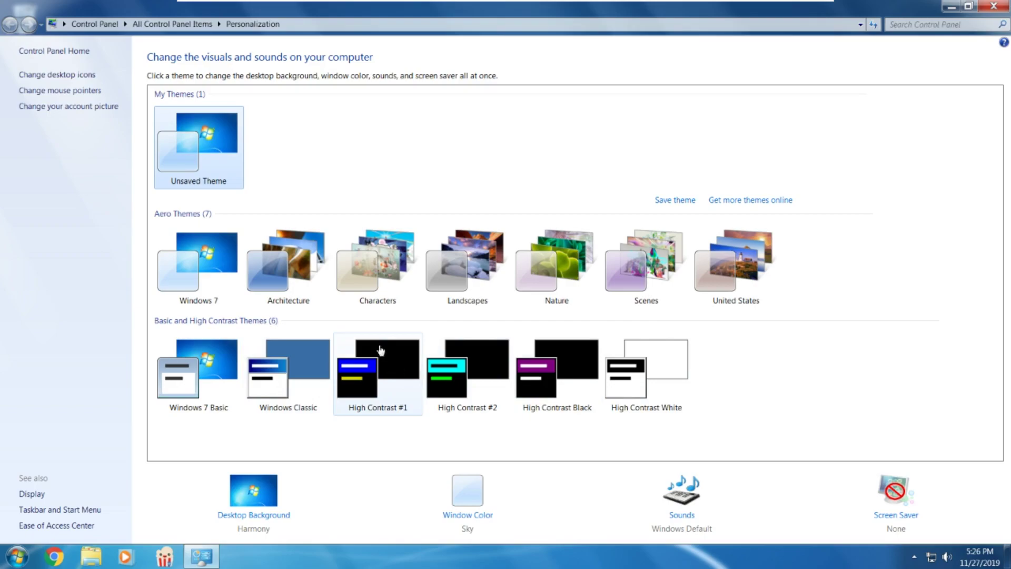
# Apply the High Contrast #1 theme, then restore and minimize the Personalization window.
pyautogui.click(405, 356)
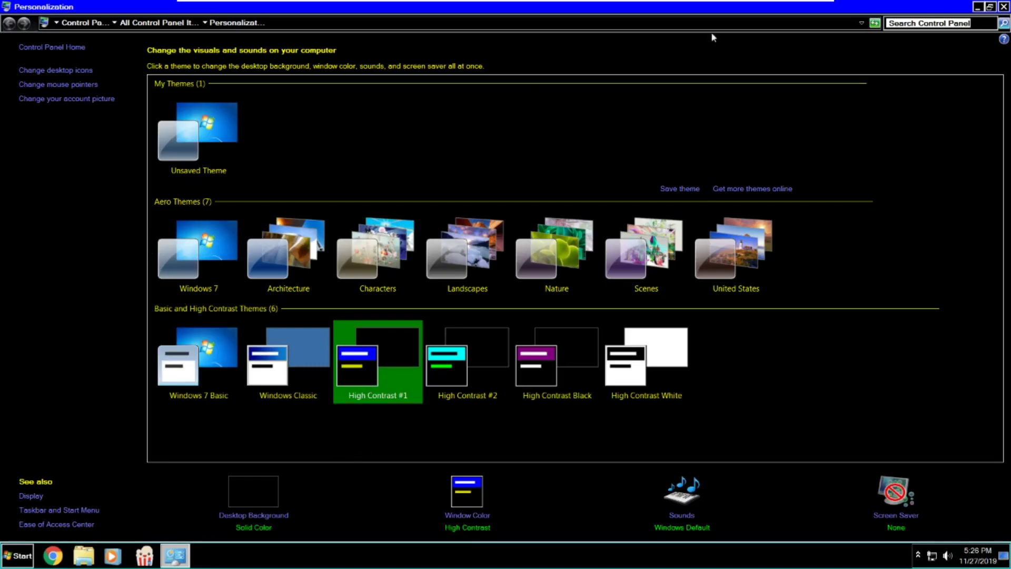
pyautogui.moveTo(900, 12); pyautogui.dragTo(656, 87)
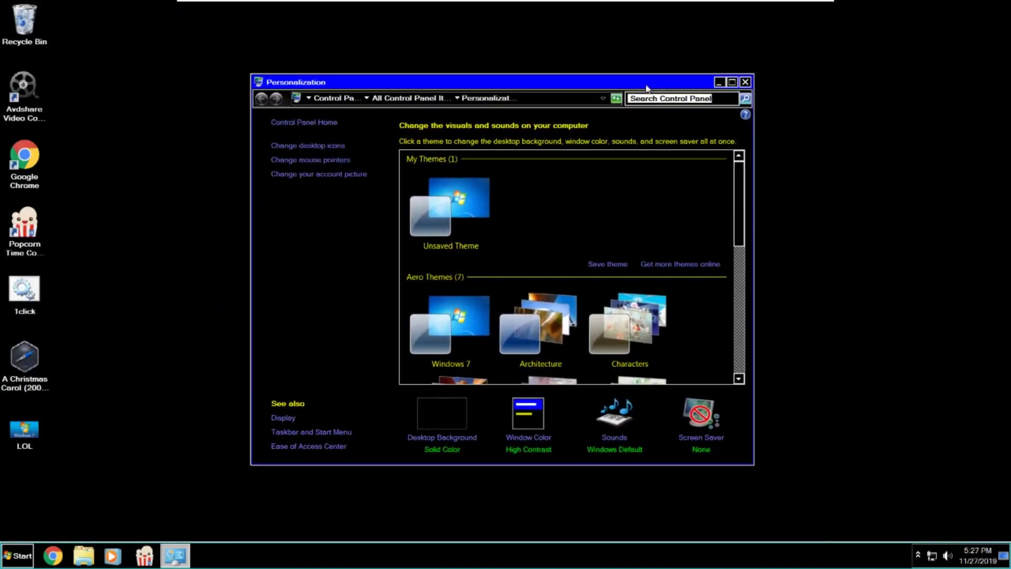
pyautogui.click(721, 83)
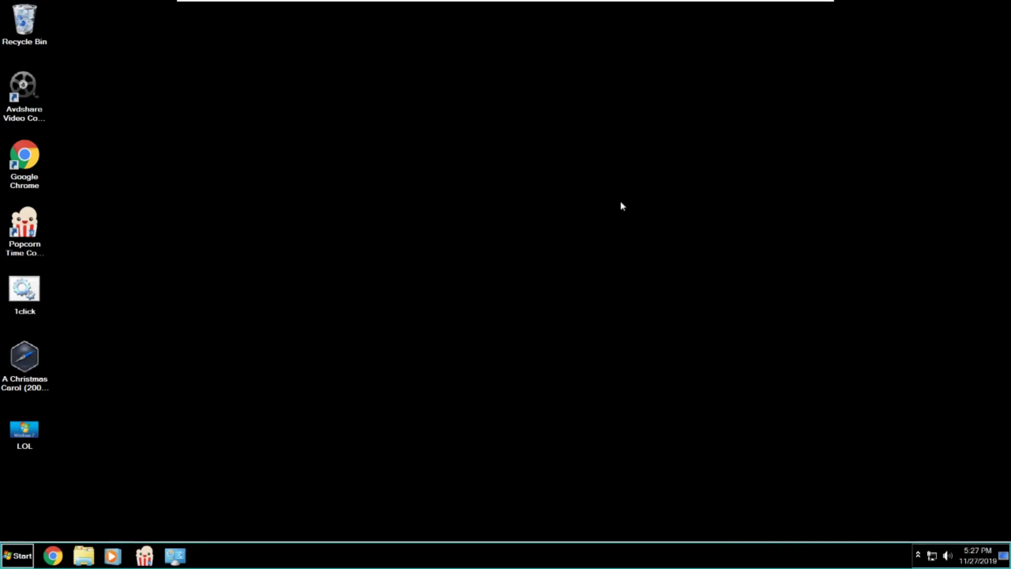
# Reopen Personalization from a Start search, apply Windows 7 Basic, and close it.
pyautogui.click(18, 555)
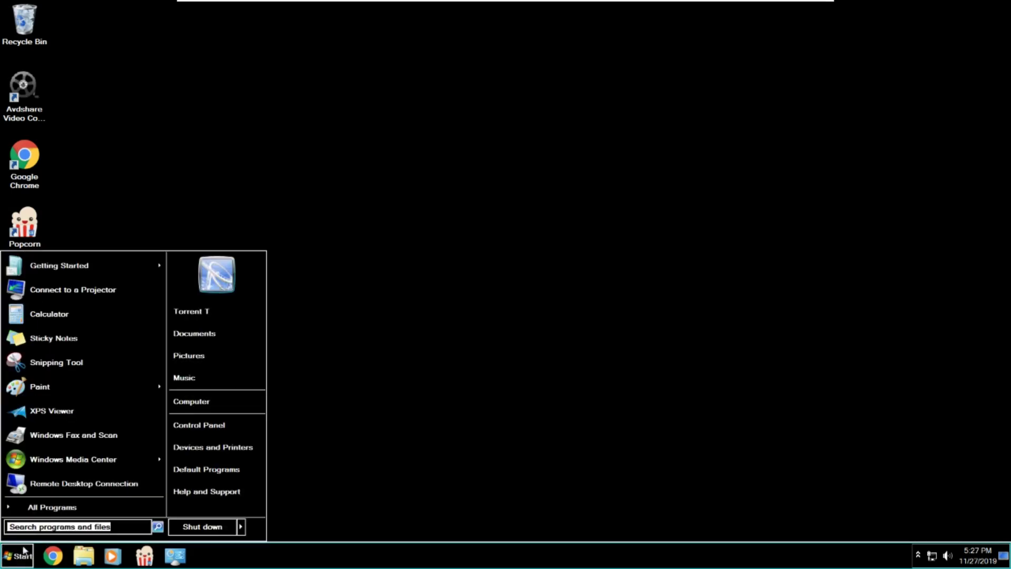
pyautogui.click(49, 525)
pyautogui.write('High')
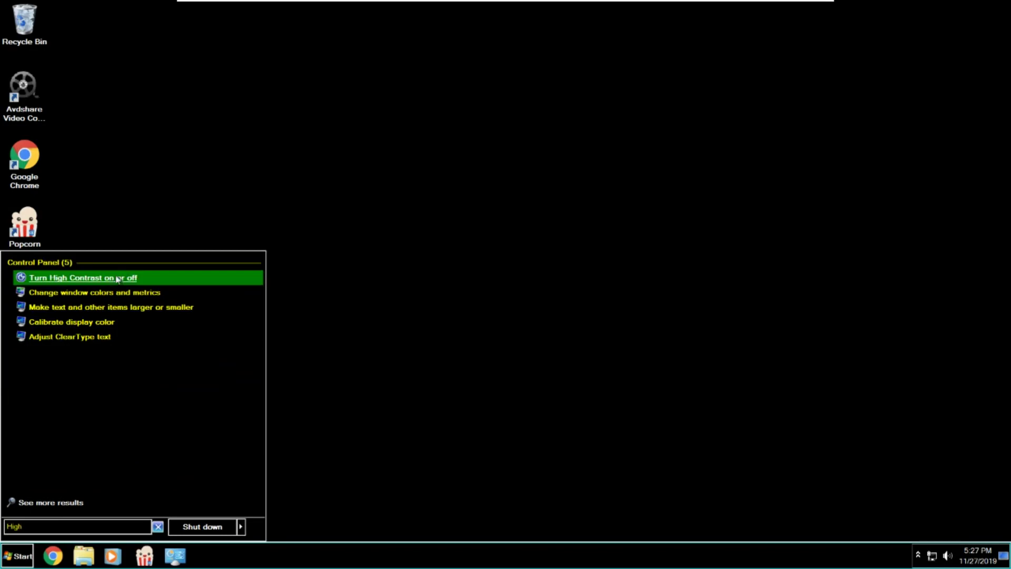
pyautogui.click(83, 278)
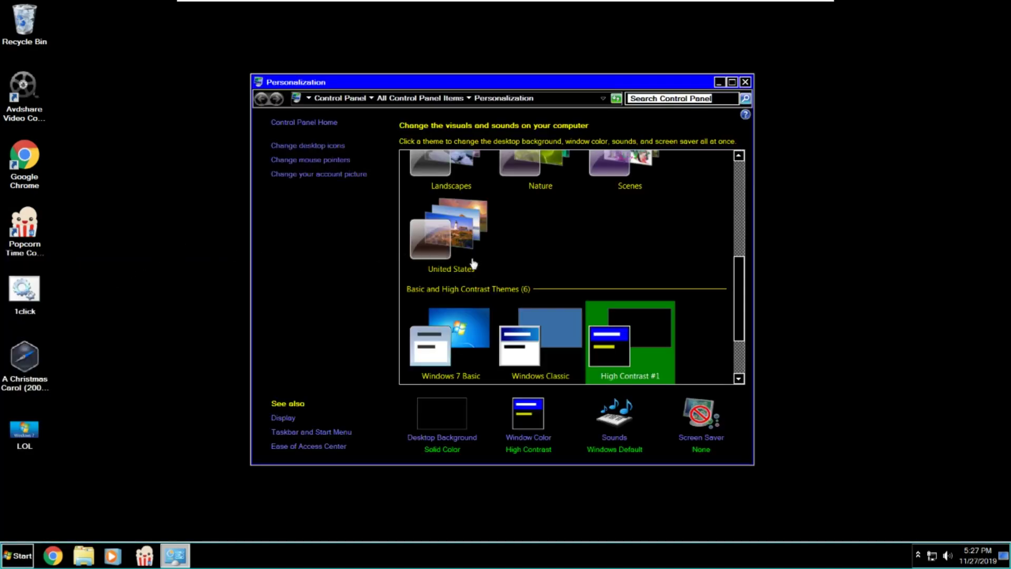
pyautogui.click(469, 340)
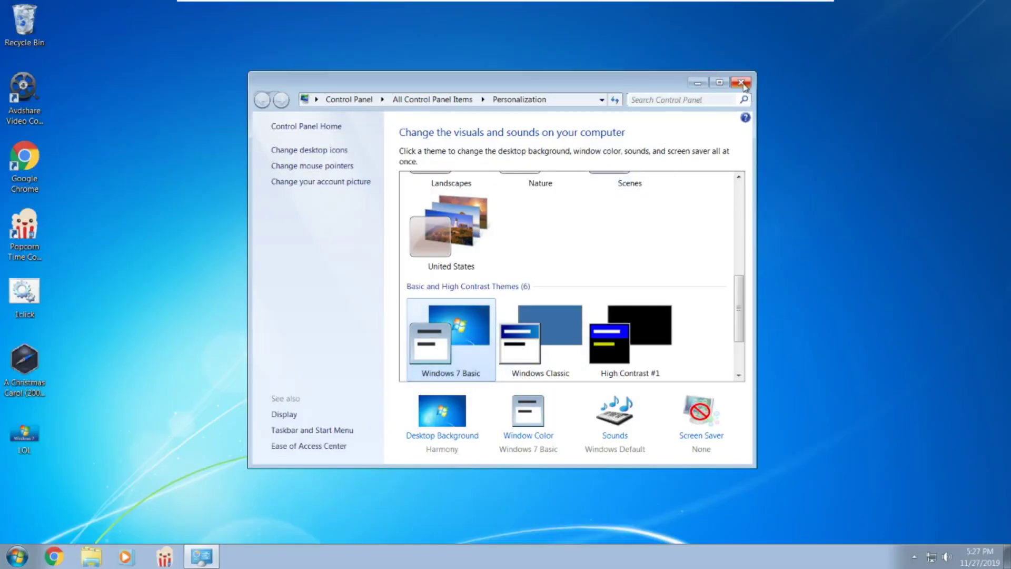
pyautogui.click(742, 82)
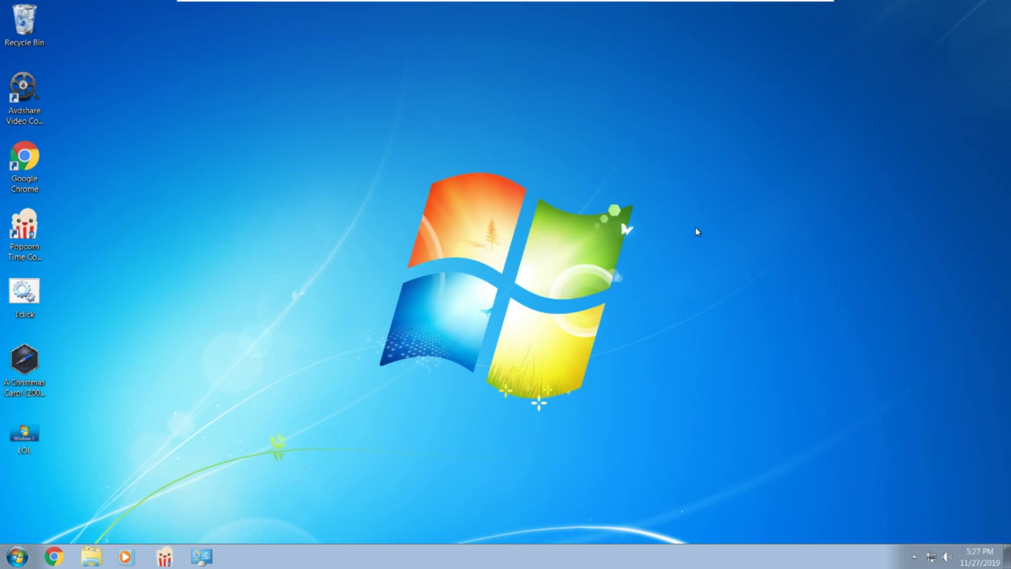